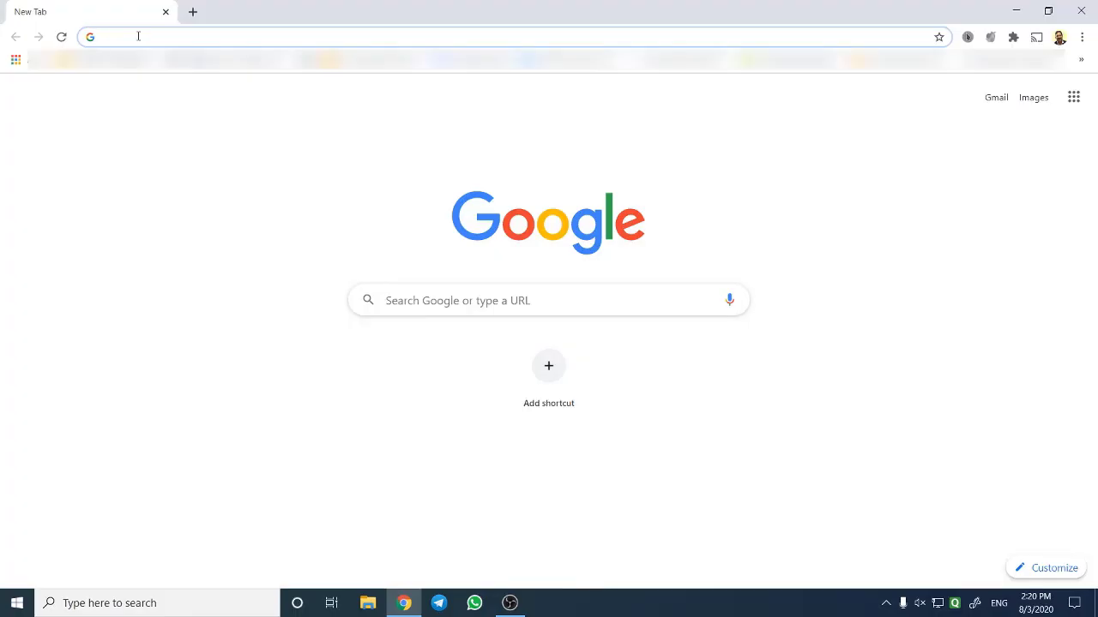
Search Google for 'wacom/start/one' and open the 'One by Wacom: How to setup' result.
type("wa")
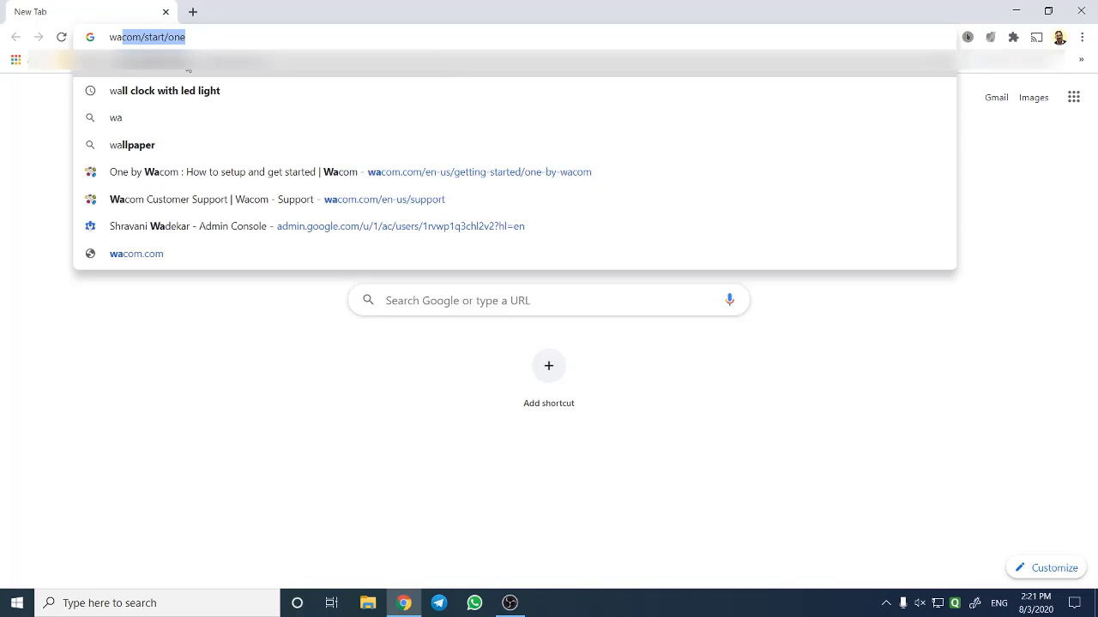
key("Return")
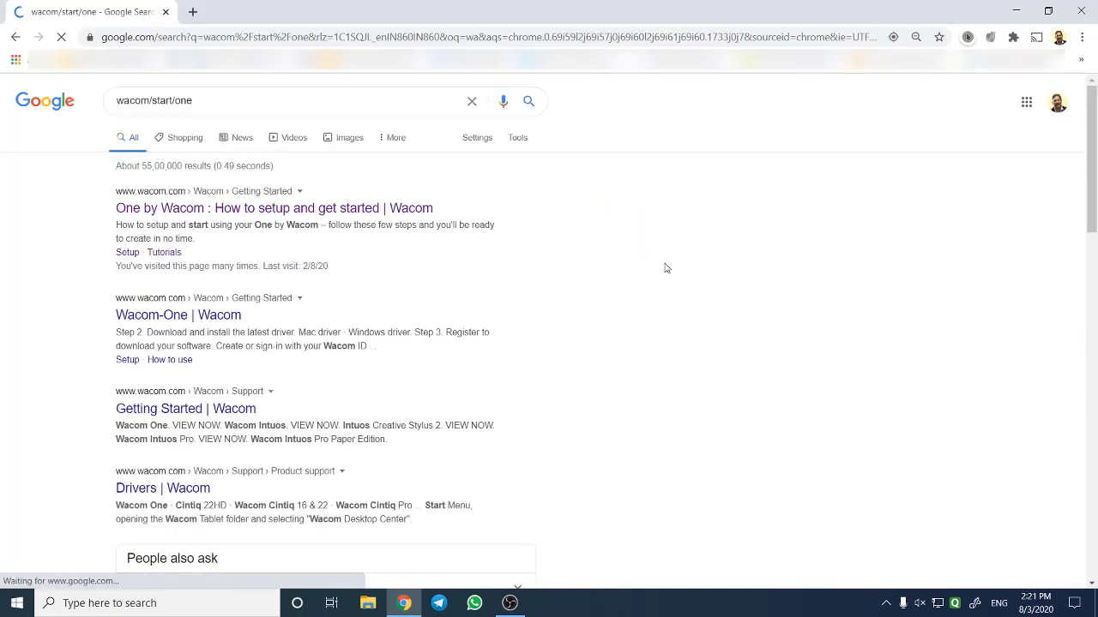
left_click(347, 209)
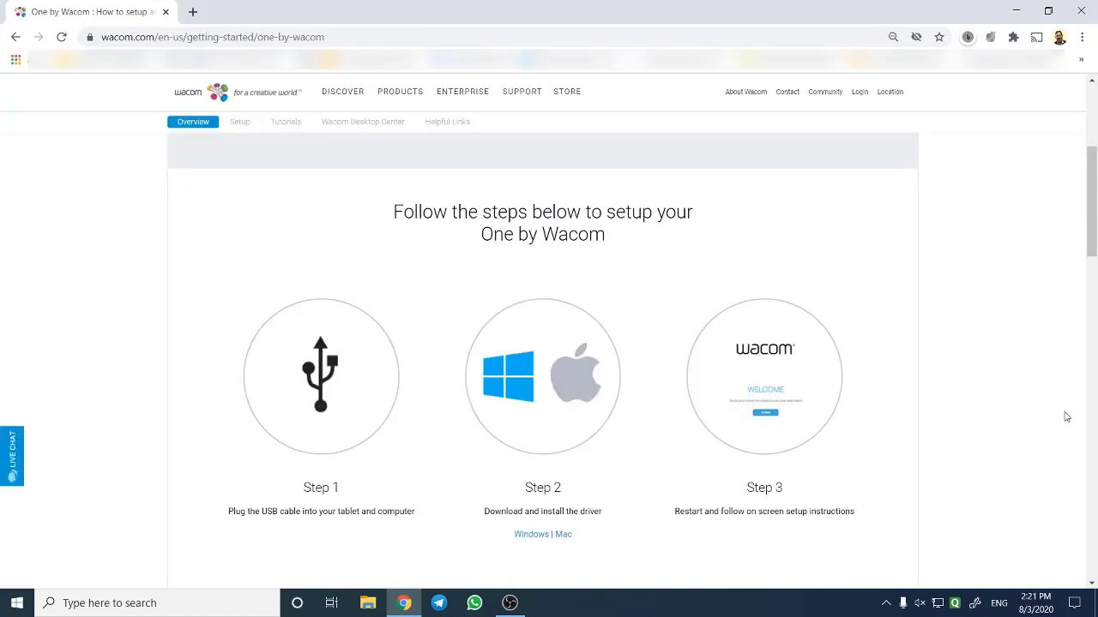
Download the Windows tablet driver from Step 2 and keep the flagged download.
scroll(1066, 417, "down", 1)
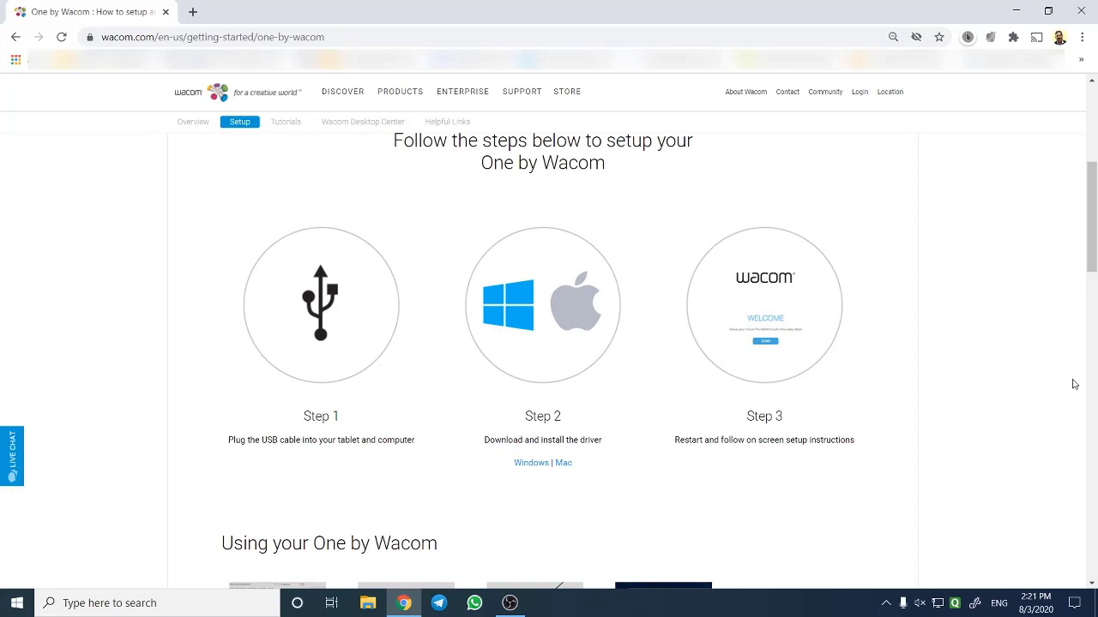
left_click_drag(1093, 269, 1094, 257)
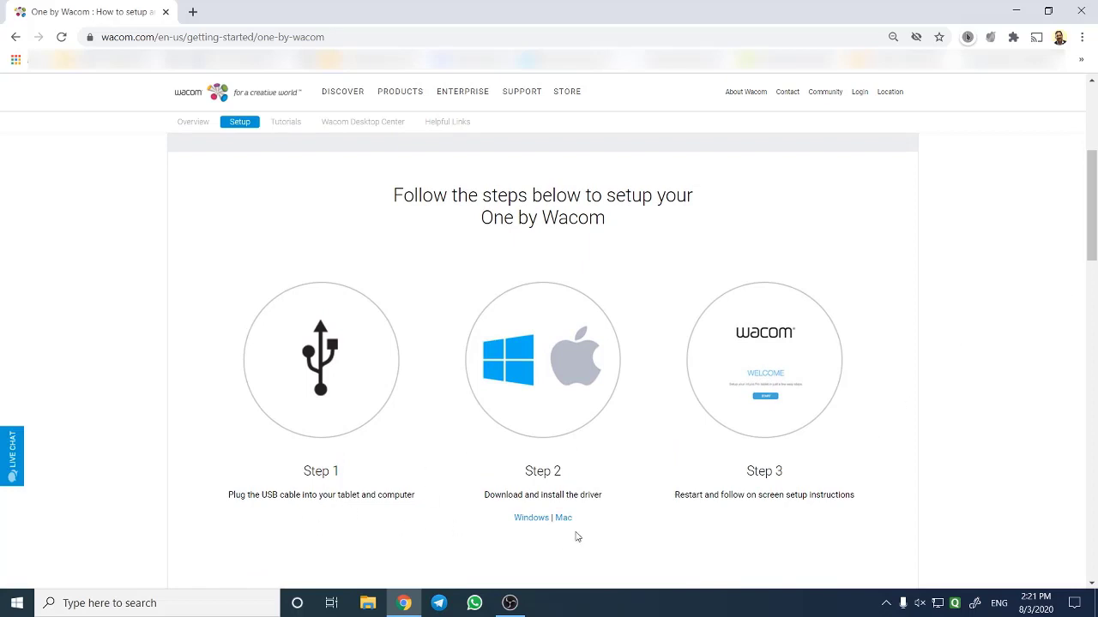
left_click(529, 518)
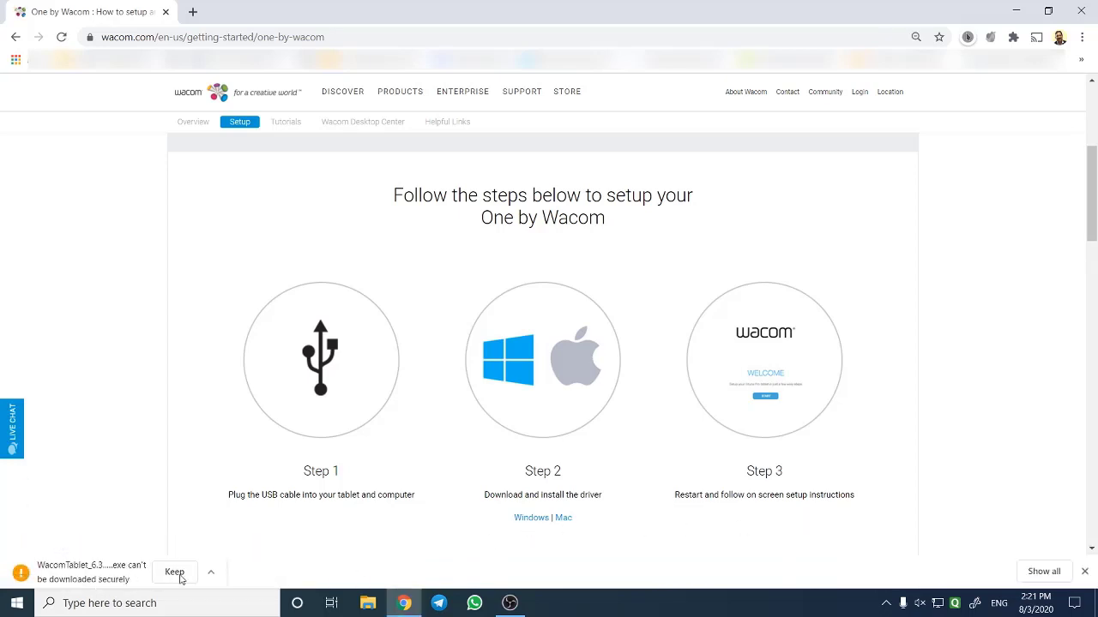
left_click(176, 573)
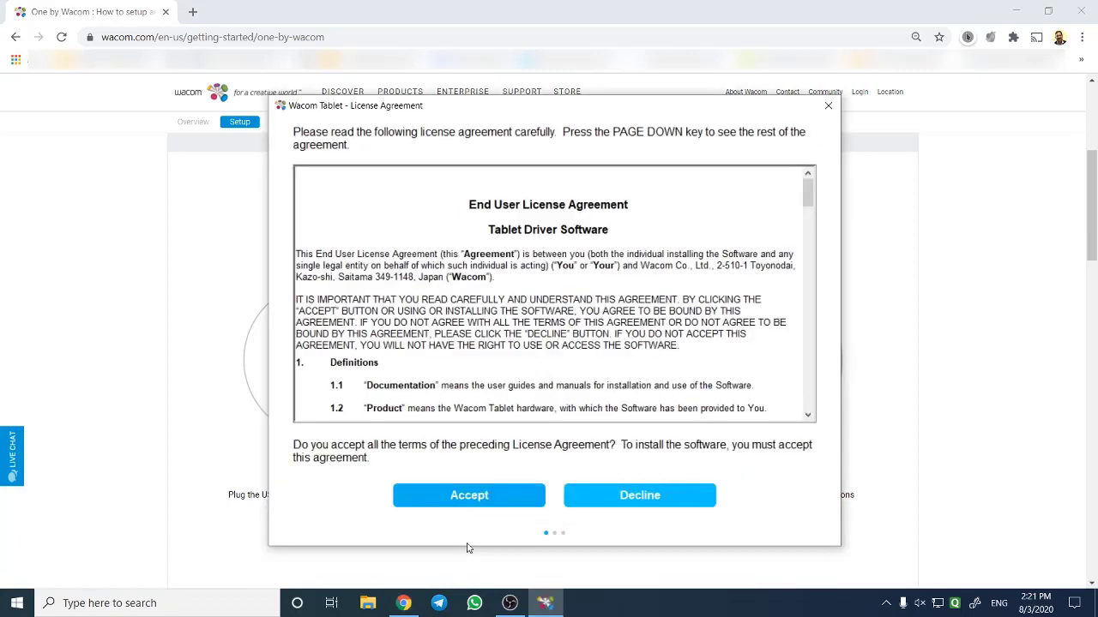
Accept the Wacom licence agreement and let the tablet driver finish installing.
left_click(517, 503)
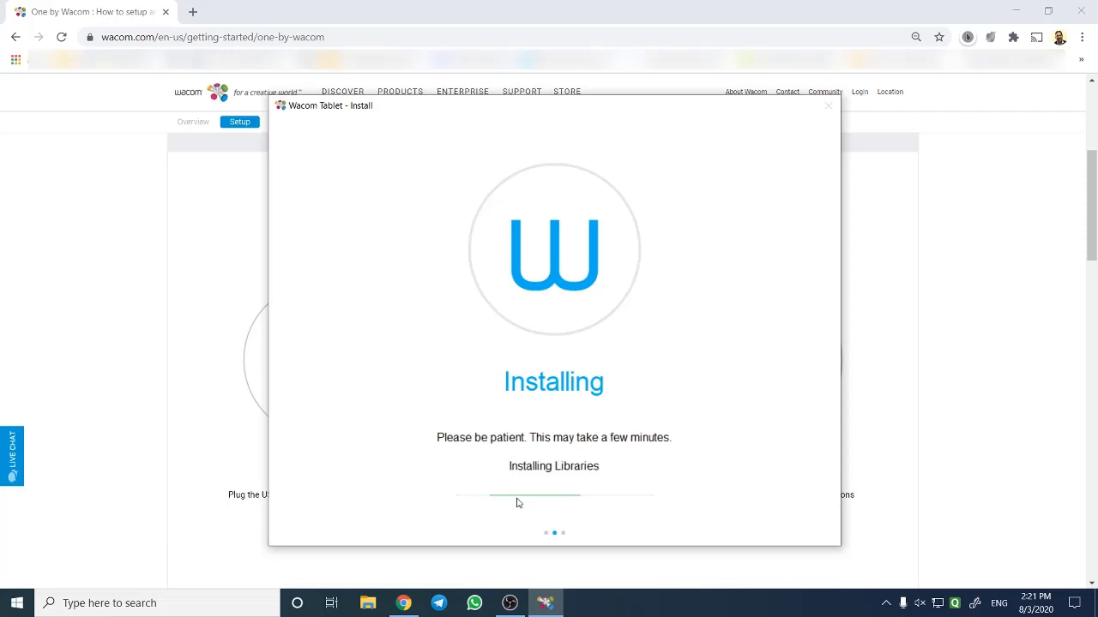
left_click(310, 527)
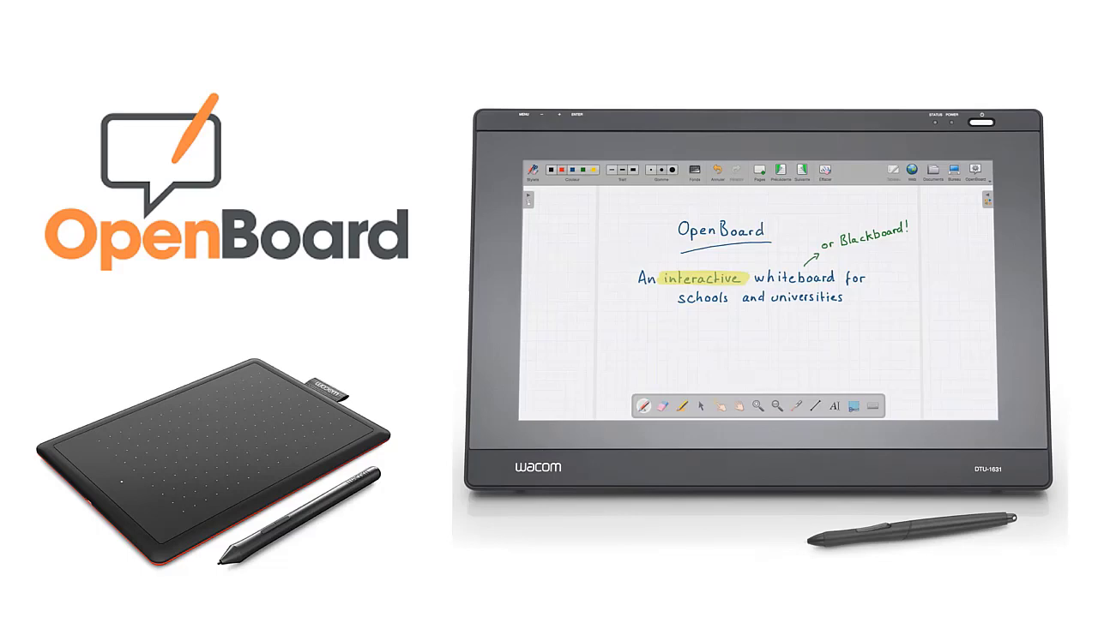
Highlight the opening sentence in yellow, then underline key words in black and red.
left_click_drag(196, 89, 572, 86)
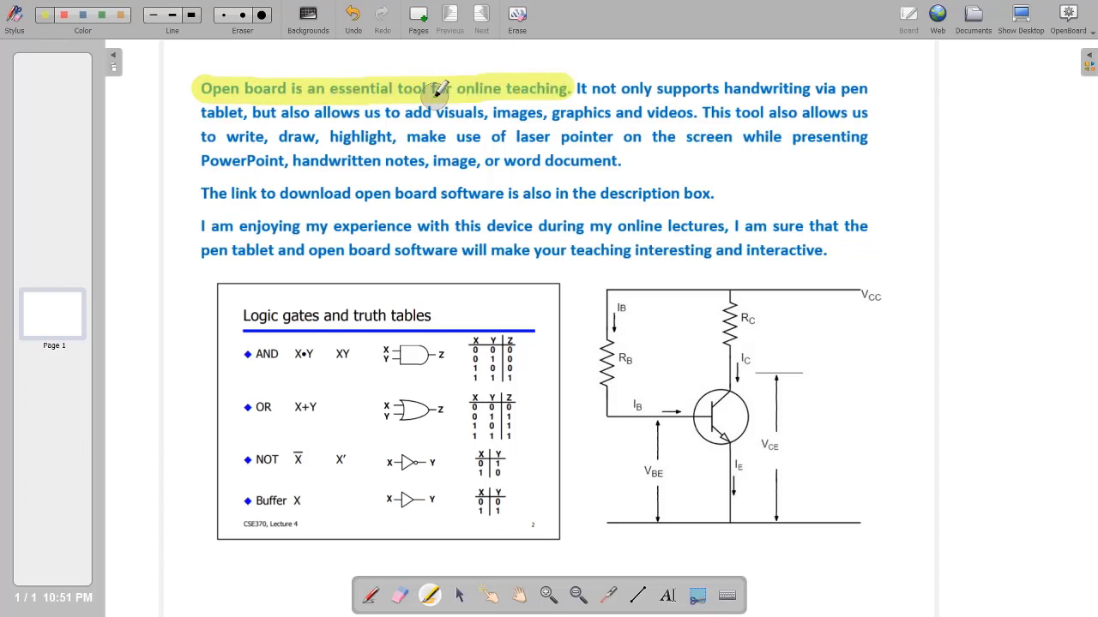
left_click(370, 595)
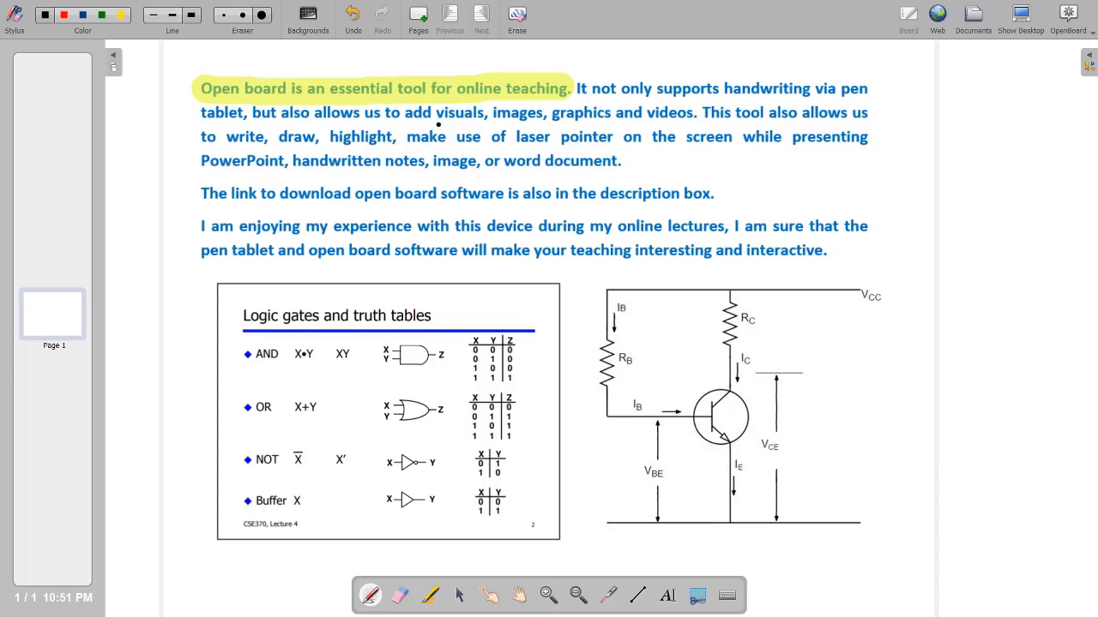
left_click_drag(438, 124, 691, 122)
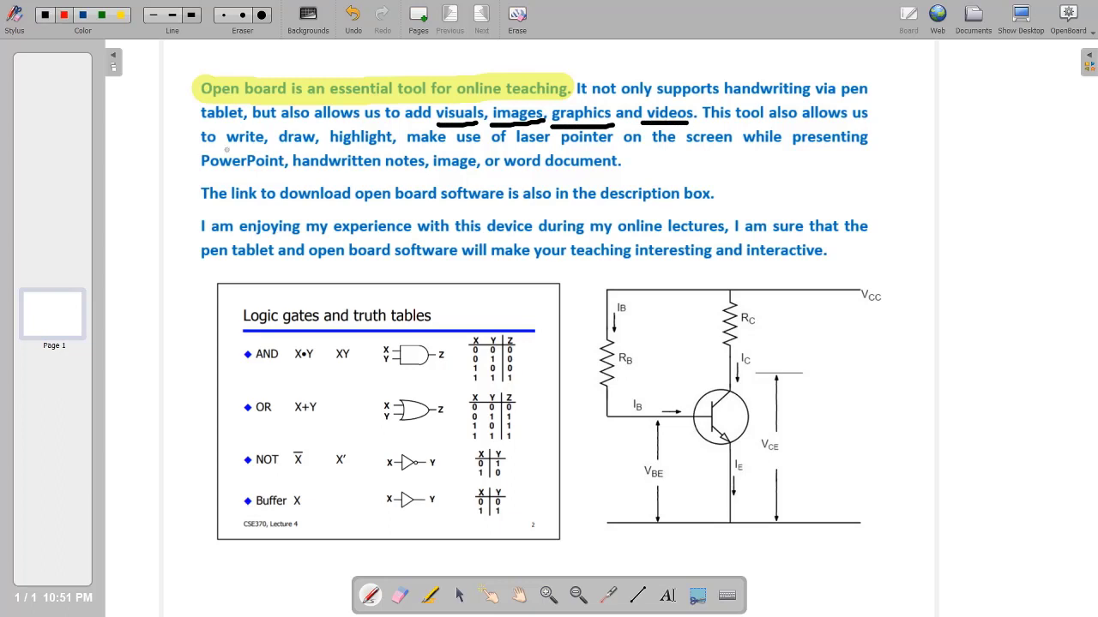
left_click_drag(228, 148, 610, 150)
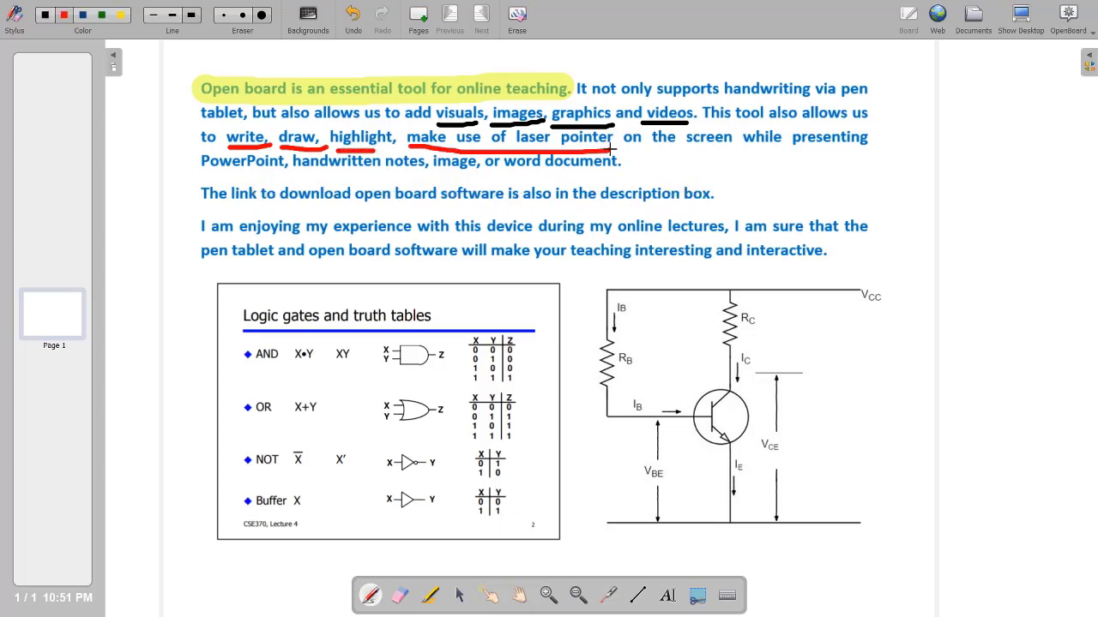
In green, write 'Digital Electronics', tick the AND truth table and add the transistor biasing heading.
left_click(101, 15)
mouse_move(247, 290)
left_mouse_down()
mouse_move(271, 302)
mouse_move(387, 299)
left_mouse_up()
left_click_drag(520, 358, 530, 362)
left_click_drag(518, 375, 533, 369)
Draw red current arrows beside RB and IB on the circuit.
left_click(64, 15)
mouse_move(617, 274)
left_mouse_down()
mouse_move(635, 286)
mouse_move(818, 283)
left_mouse_up()
left_click_drag(638, 336, 636, 363)
left_click_drag(650, 397, 677, 395)
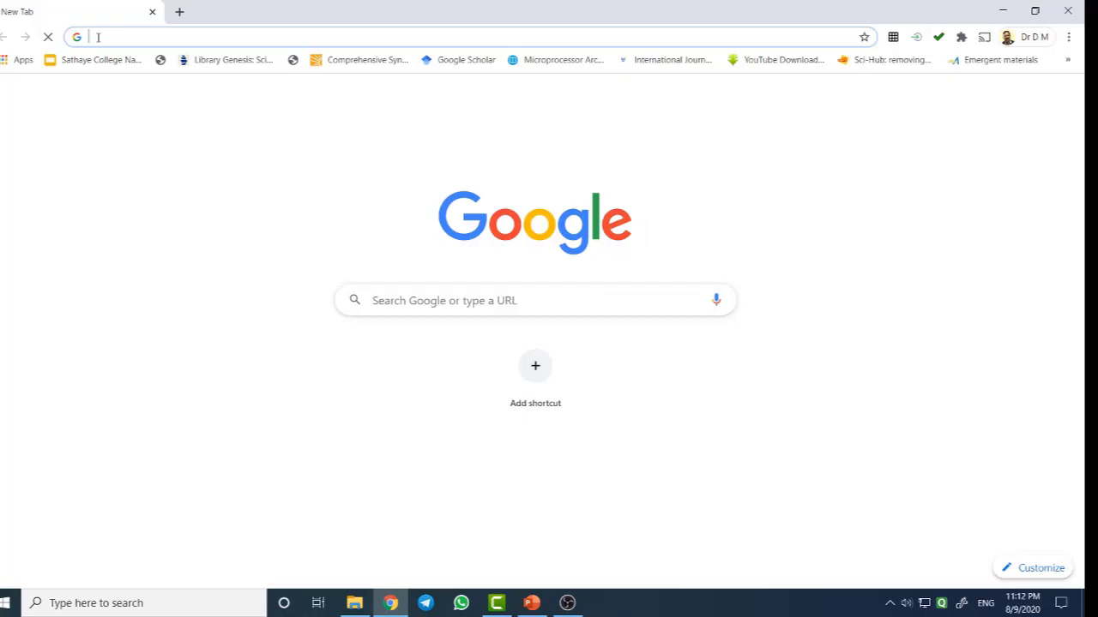
Start the OpenBoard for Windows download, then handwrite 'Many white board softwares are available'.
type("ope")
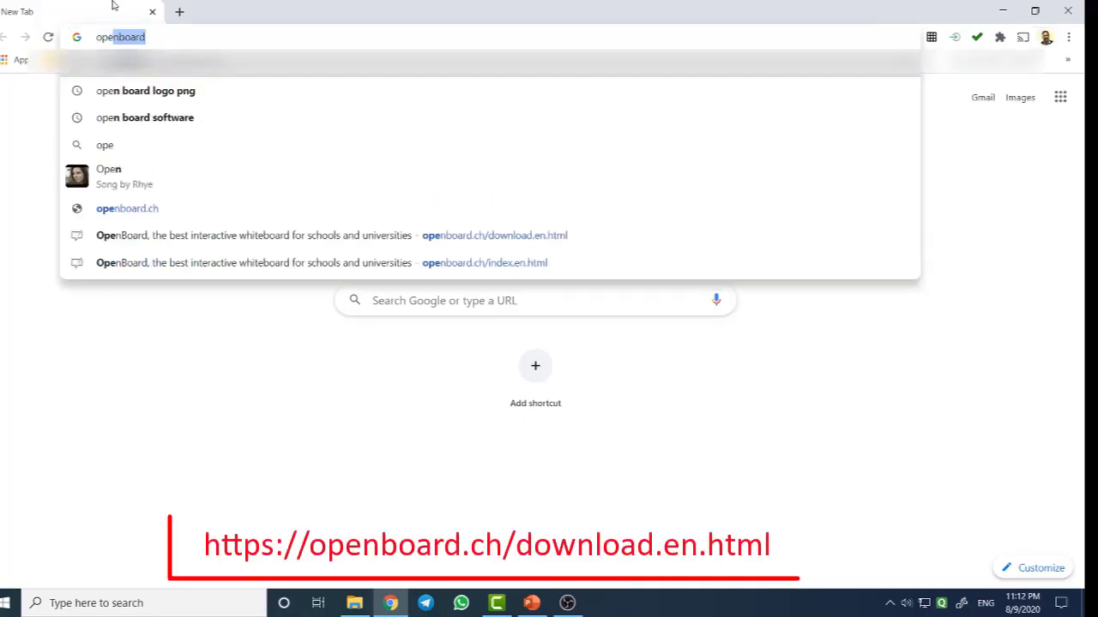
key("Return")
left_click(225, 210)
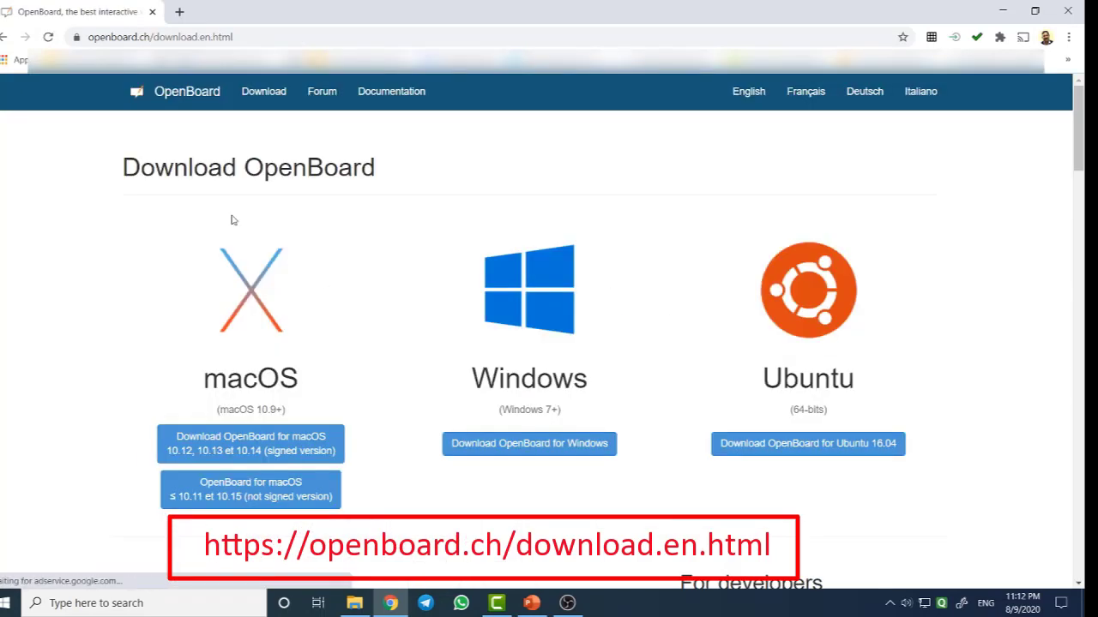
left_click(492, 444)
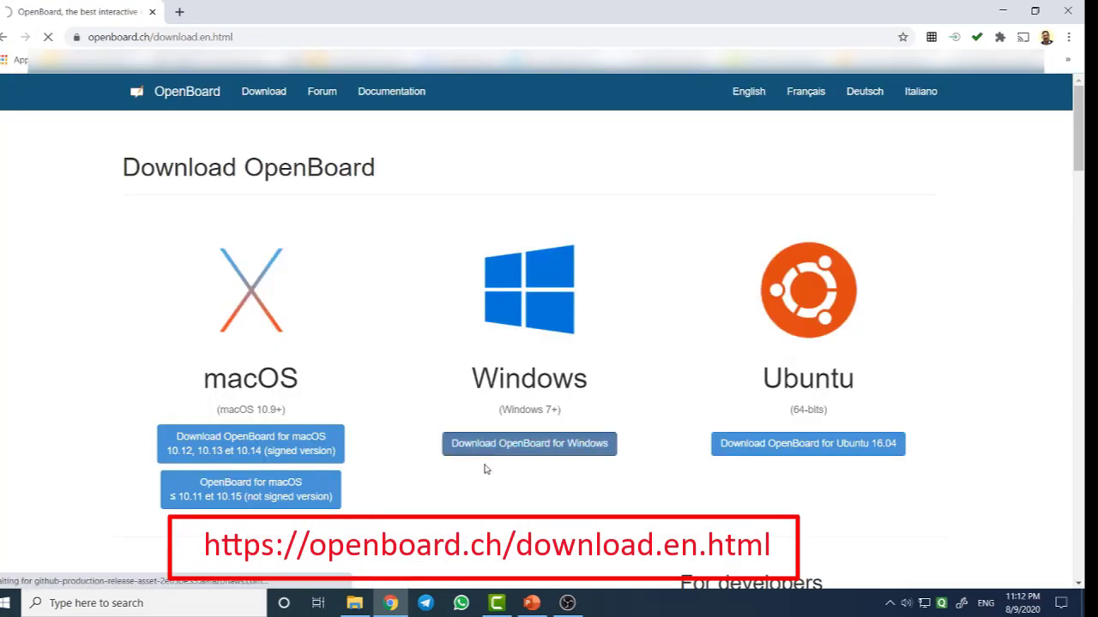
mouse_move(178, 55)
left_mouse_down()
mouse_move(182, 72)
mouse_move(201, 60)
mouse_move(214, 72)
mouse_move(310, 75)
mouse_move(760, 74)
left_mouse_up()
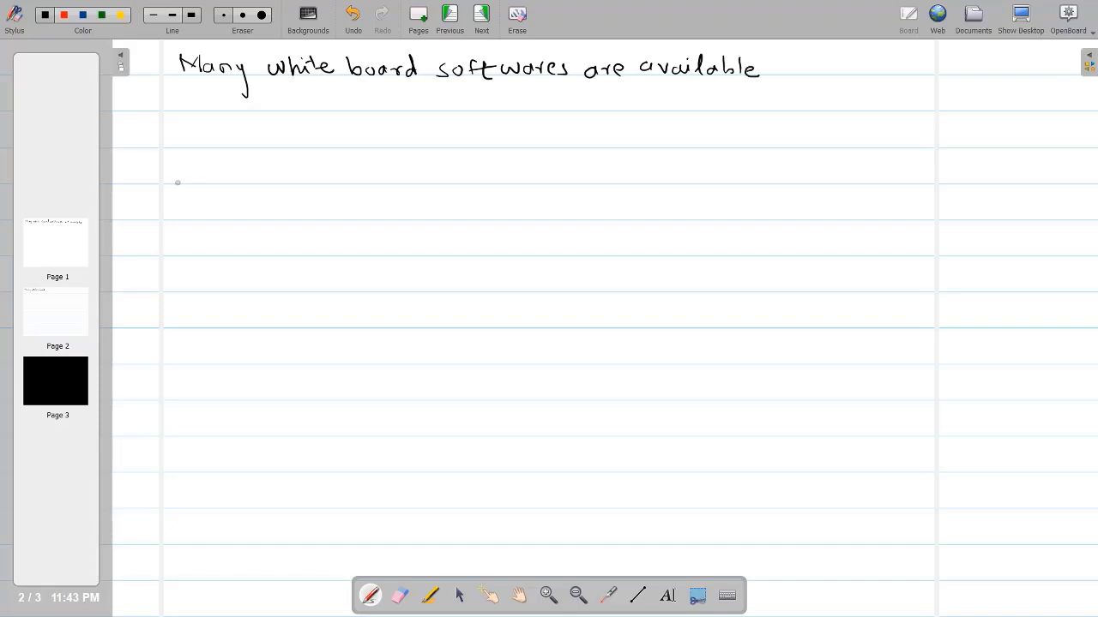
Write a blue line about the pen tablet, then 'Draw chemical structure' with a ring in green.
left_click(82, 15)
mouse_move(194, 91)
left_mouse_down()
mouse_move(296, 115)
mouse_move(396, 94)
mouse_move(439, 106)
mouse_move(566, 98)
mouse_move(654, 109)
mouse_move(775, 97)
left_mouse_up()
left_click(101, 14)
mouse_move(197, 134)
left_mouse_down()
mouse_move(209, 144)
mouse_move(358, 139)
left_mouse_up()
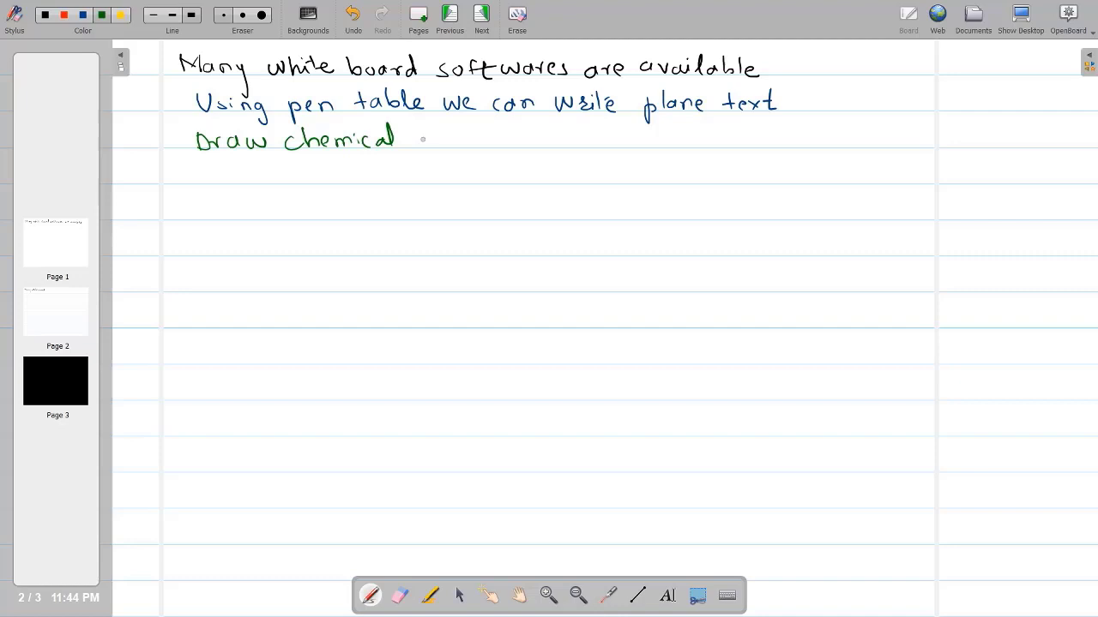
left_click_drag(423, 139, 528, 139)
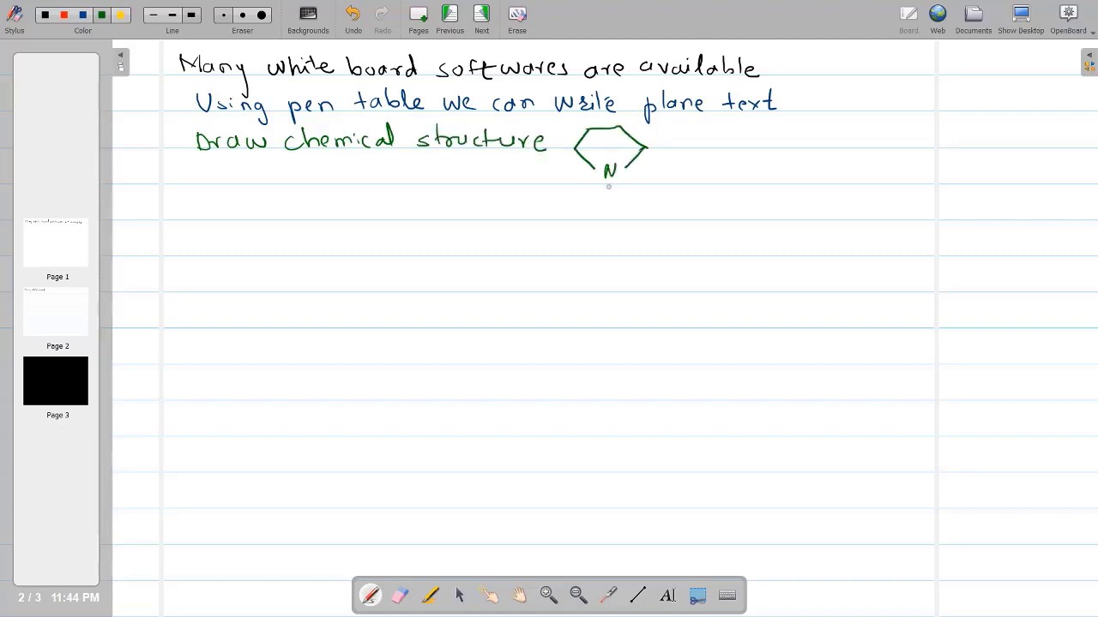
left_click_drag(618, 135, 638, 153)
In red, write 'Teach mathematics like', the quadratic equation line and x = (−b ± √(b²−4ac))/2a.
left_click(63, 15)
mouse_move(204, 197)
left_mouse_down()
mouse_move(218, 220)
mouse_move(530, 205)
left_mouse_up()
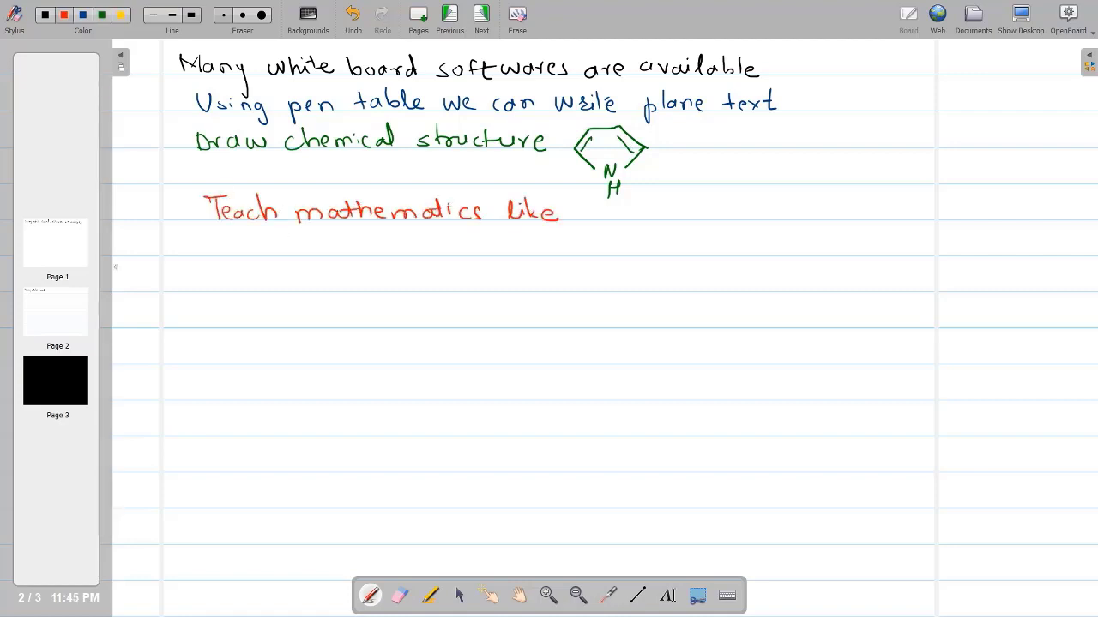
mouse_move(205, 237)
left_mouse_down()
mouse_move(225, 256)
mouse_move(471, 245)
left_mouse_up()
left_click_drag(542, 247, 777, 246)
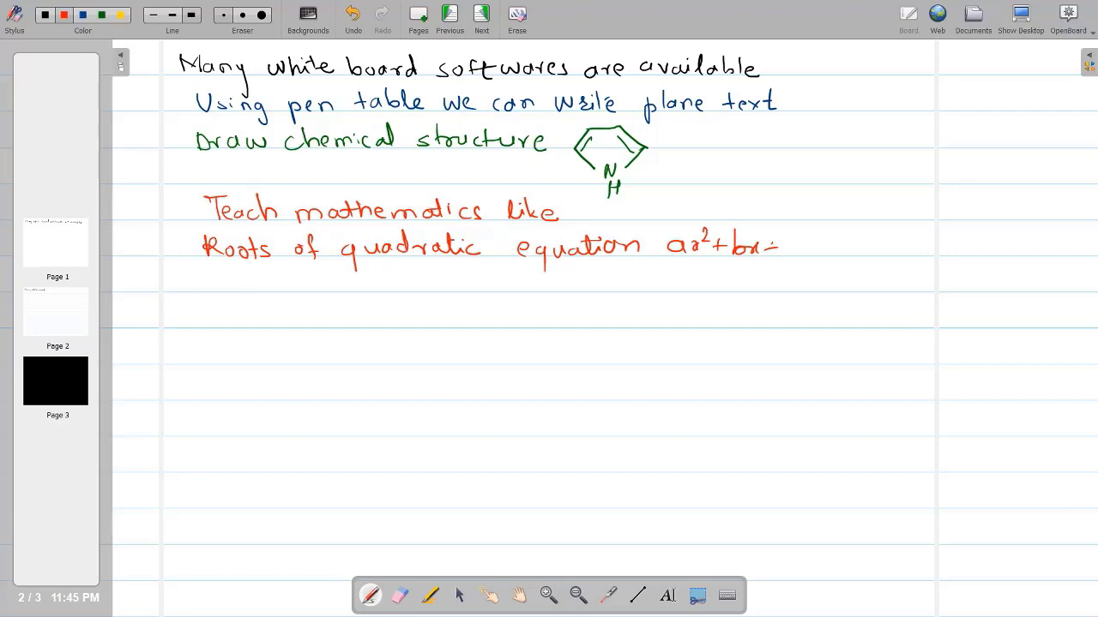
left_click_drag(849, 249, 892, 249)
mouse_move(295, 279)
left_mouse_down()
mouse_move(310, 290)
mouse_move(535, 266)
mouse_move(483, 284)
left_mouse_up()
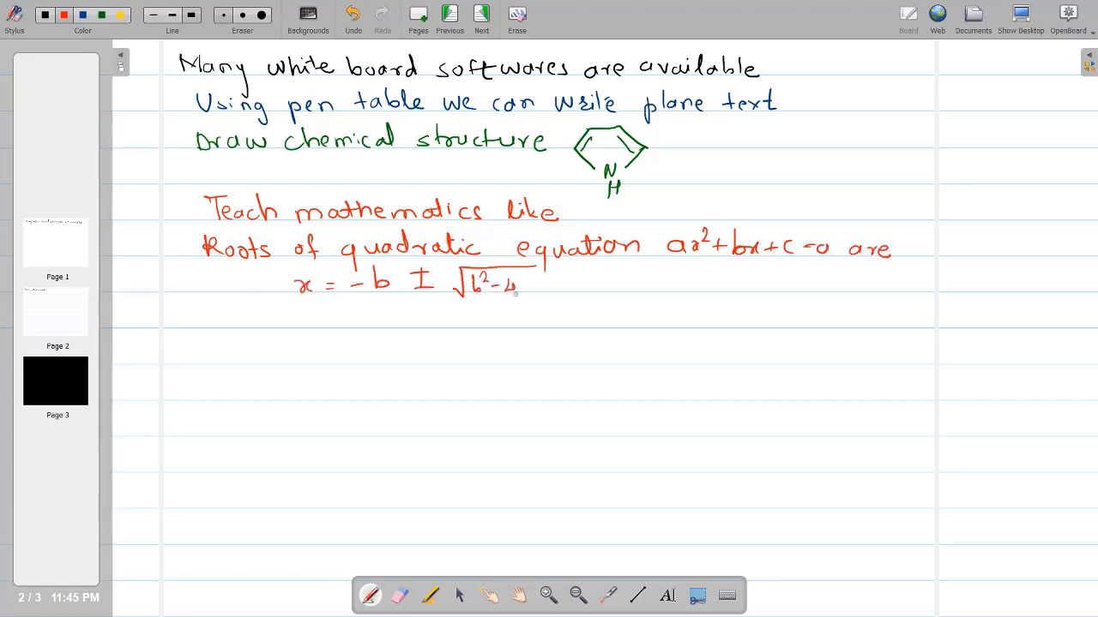
left_click_drag(359, 298, 551, 296)
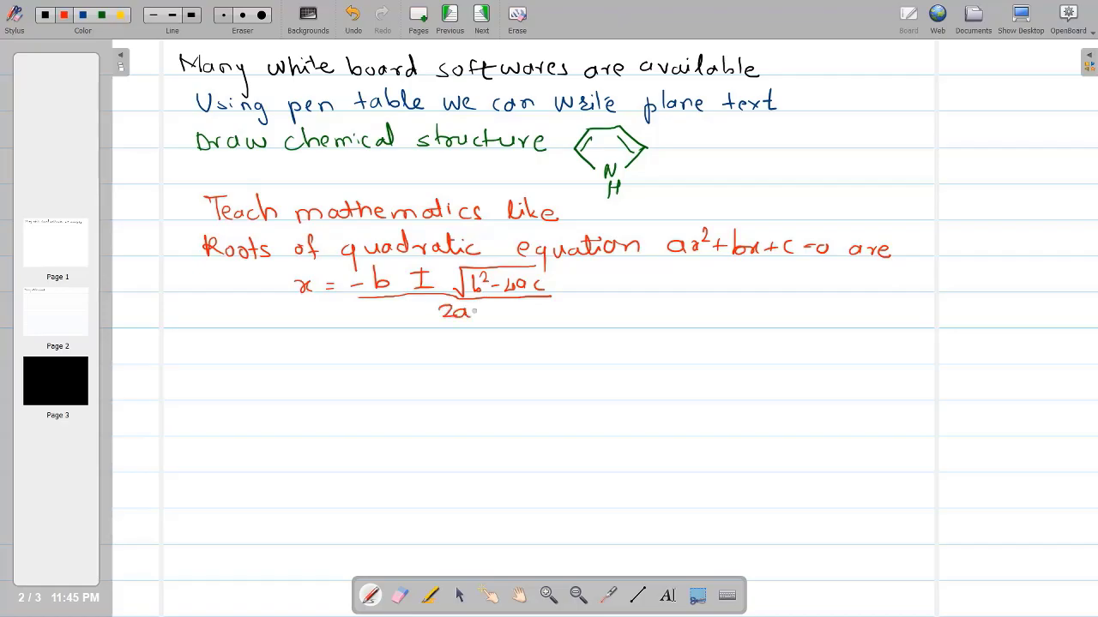